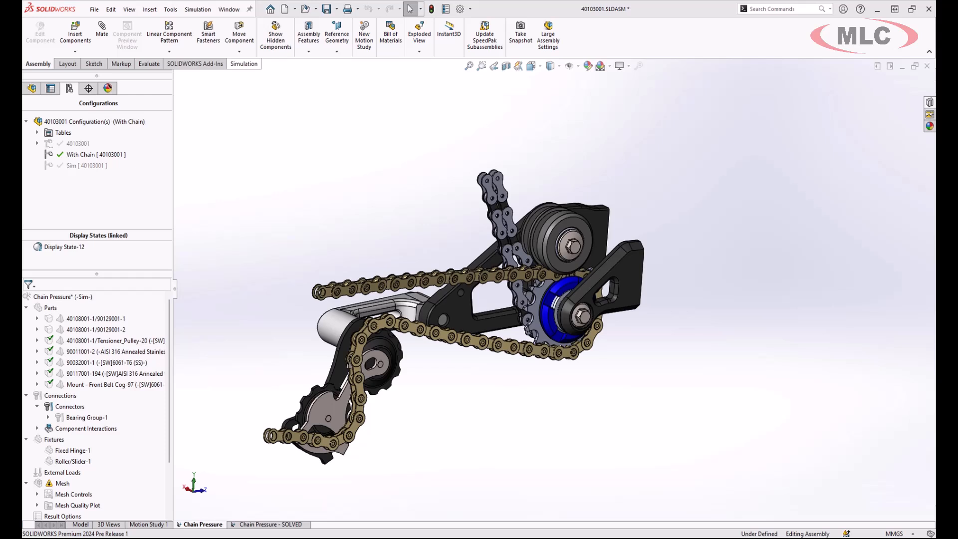
# Step: Review the default Solver and Results settings in the Simulation options, leaving without changes
pyautogui.click(197, 9)
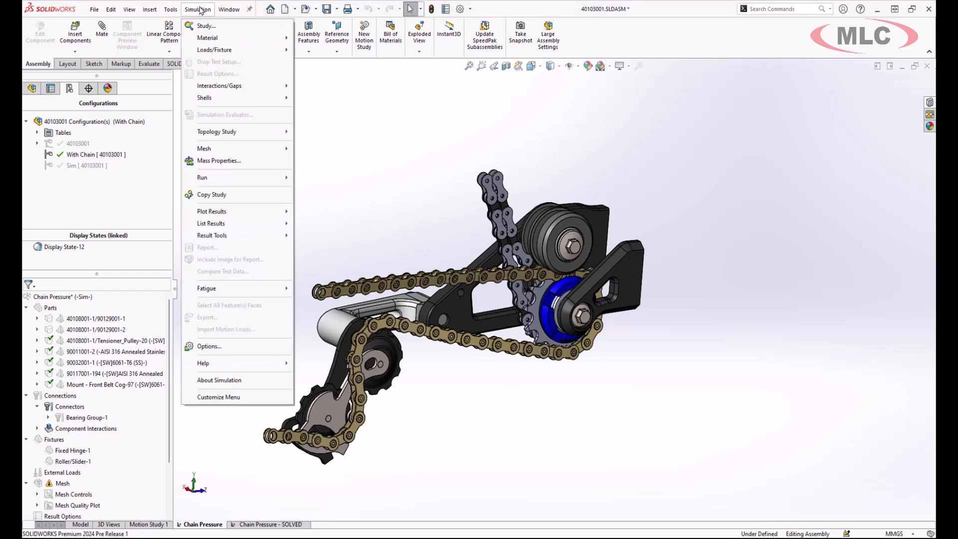
pyautogui.click(213, 346)
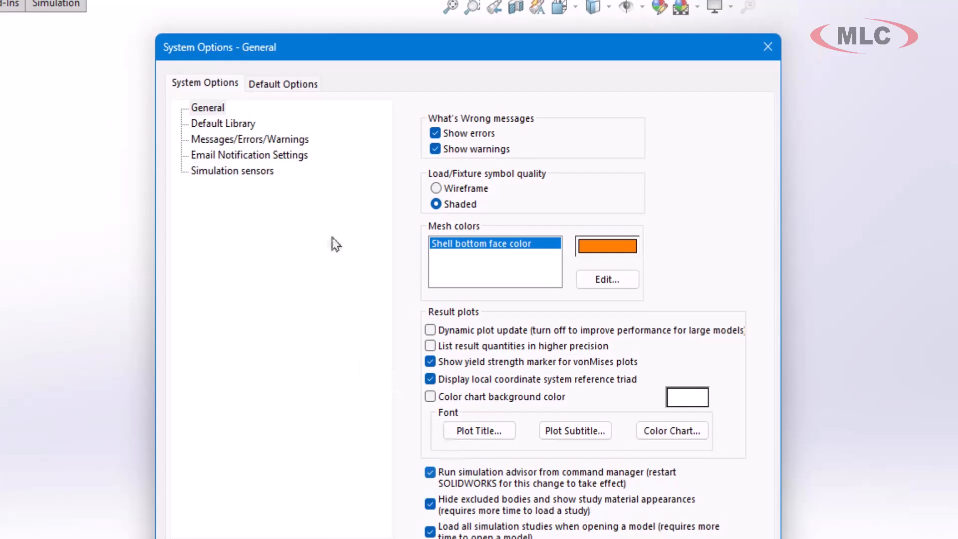
pyautogui.click(284, 83)
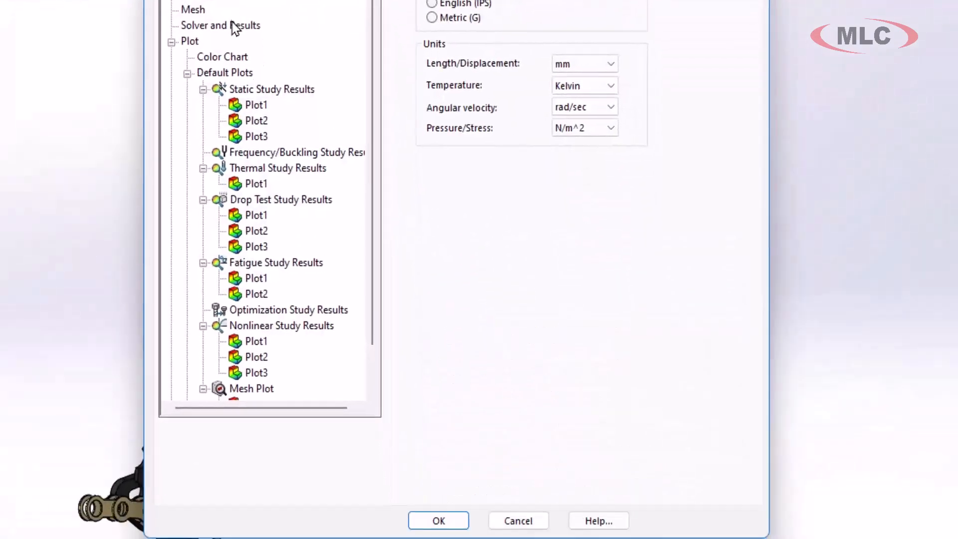
pyautogui.click(239, 151)
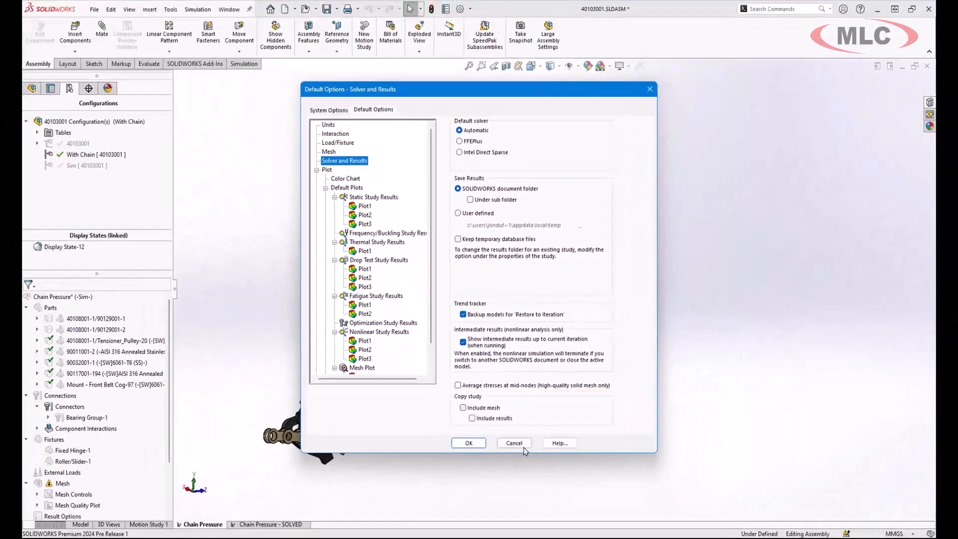
pyautogui.click(523, 446)
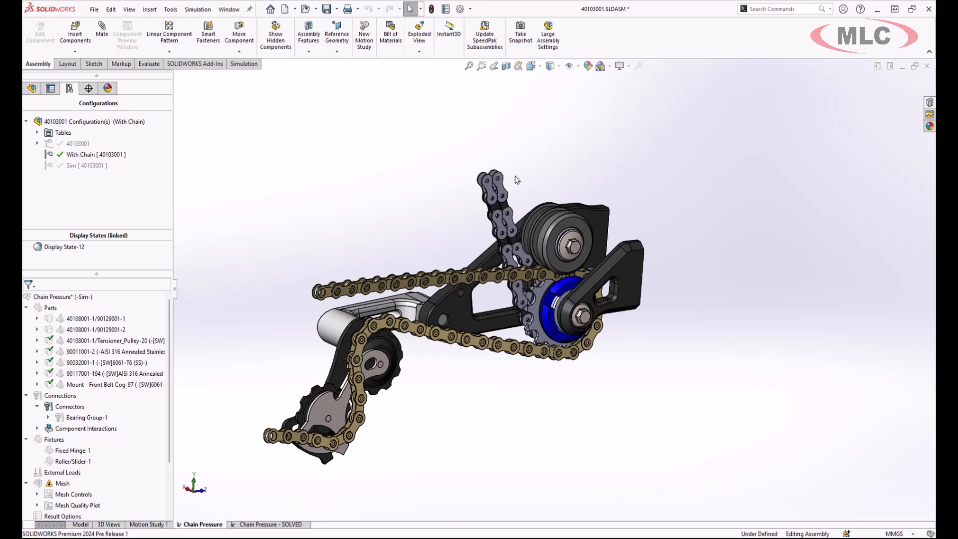
# Step: Activate the Sim configuration of the assembly to work with the simplified bracket and pulley model
pyautogui.click(76, 165)
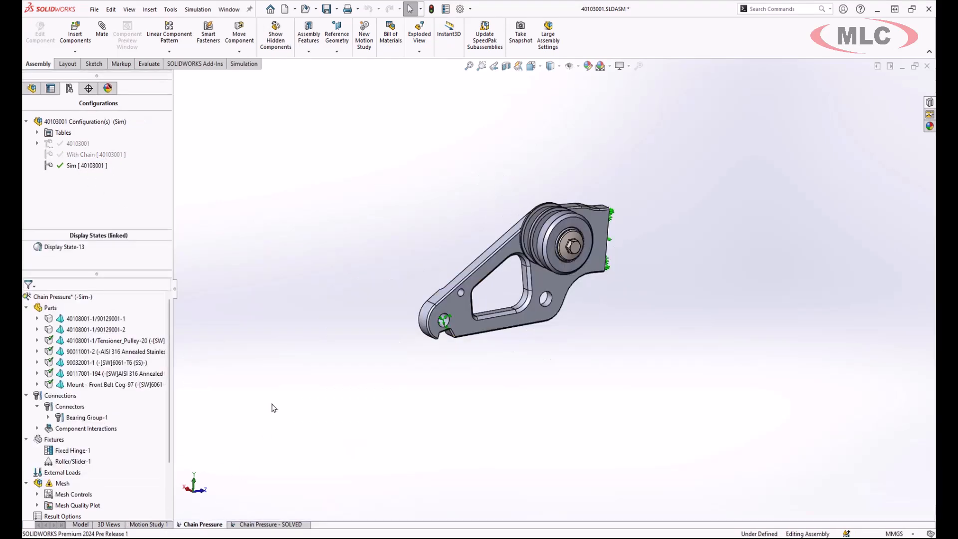
pyautogui.scroll(-3, 590, 258)
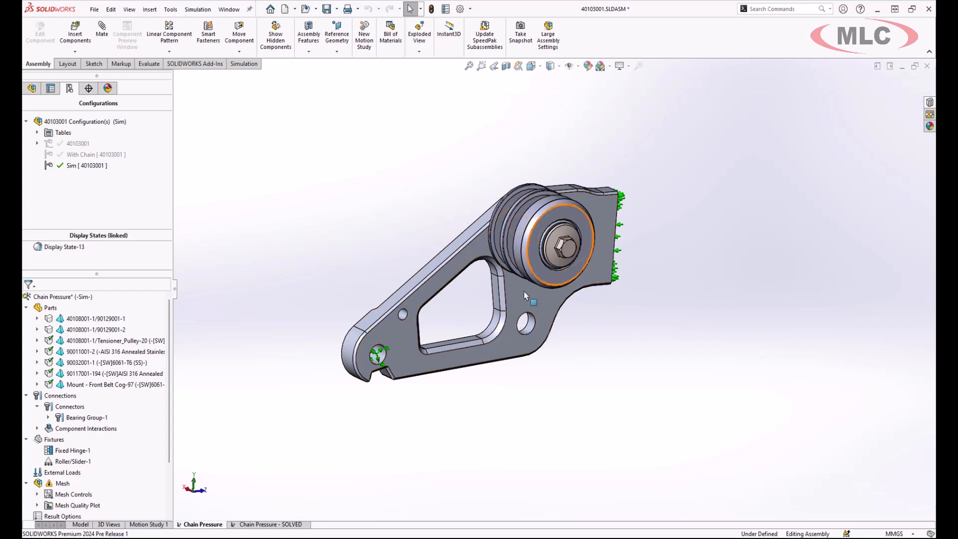
pyautogui.scroll(-3, 544, 261)
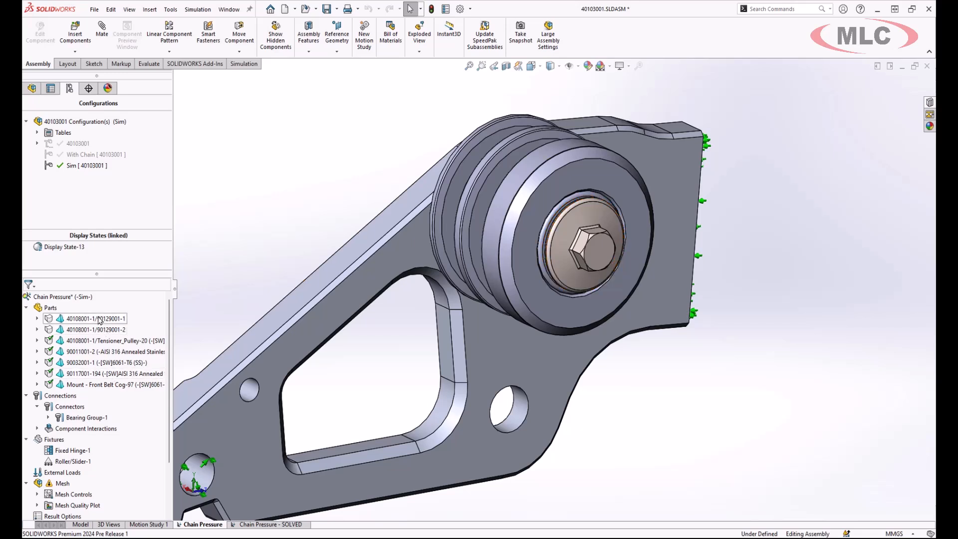
# Step: Exclude both 90129001 bearing parts from the Chain Pressure study's analysis
pyautogui.keyDown('ctrl'); pyautogui.click(100, 331); pyautogui.keyUp('ctrl')
pyautogui.rightClick(100, 330)
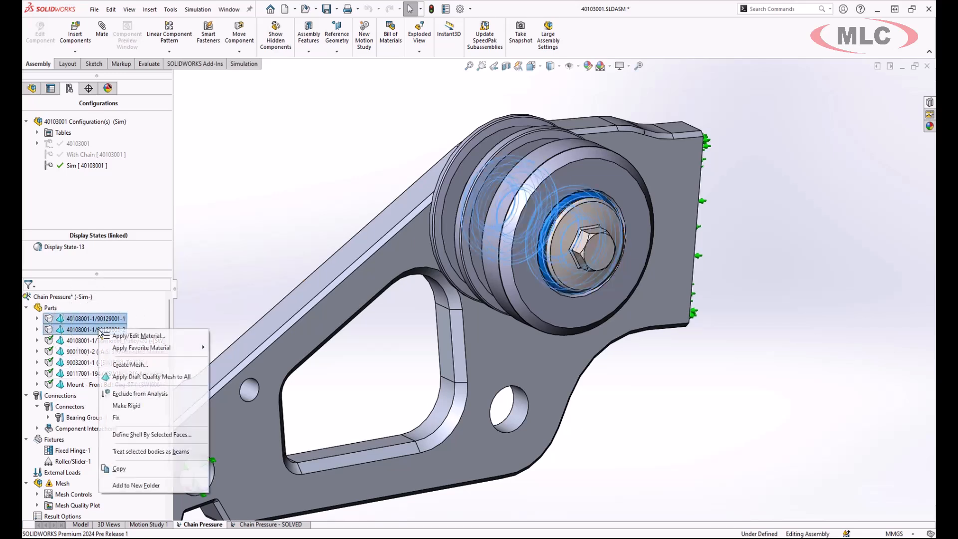
pyautogui.click(152, 393)
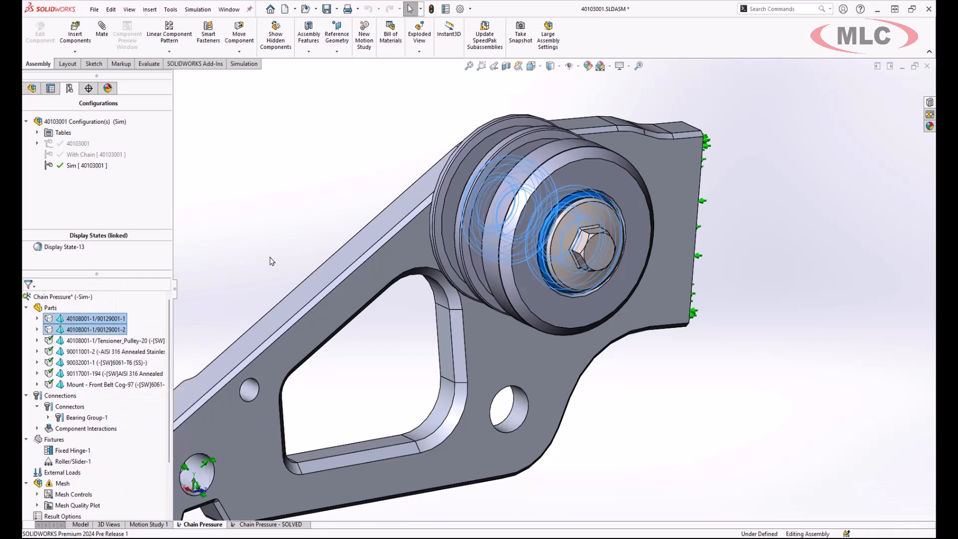
# Step: Start a bearing connector between the bolt's split cylindrical face and the pulley's inner bore face, with the Distributed connection type
pyautogui.rightClick(61, 395)
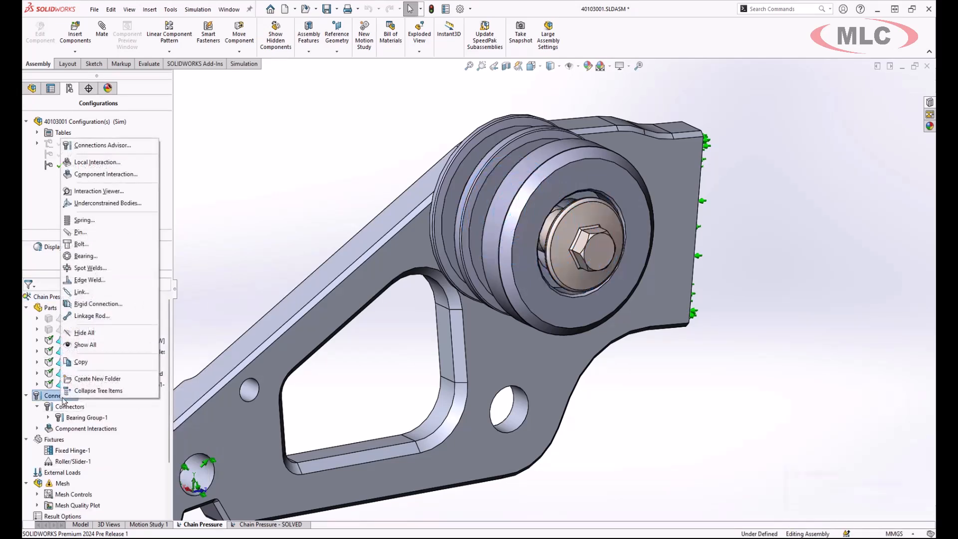
pyautogui.click(90, 255)
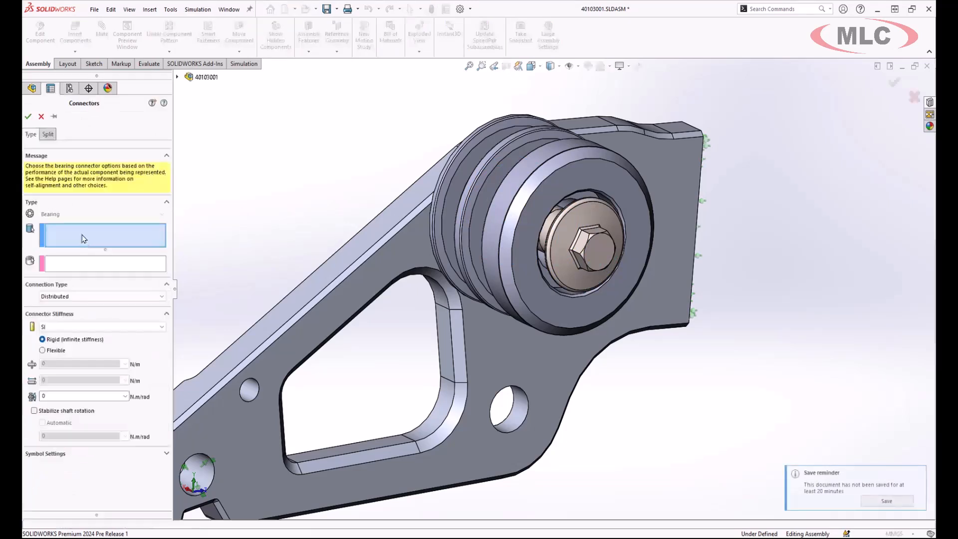
pyautogui.scroll(-3, 544, 230)
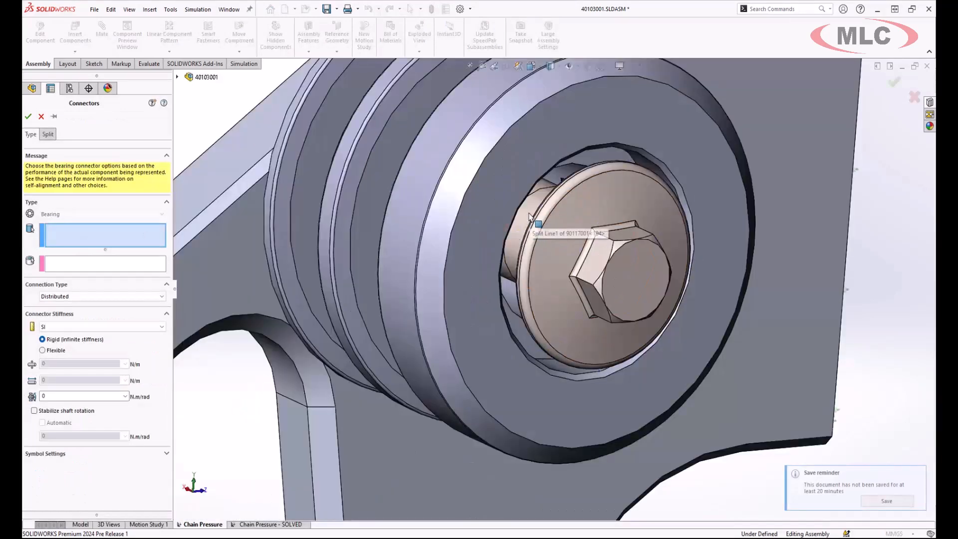
pyautogui.click(534, 231)
pyautogui.moveTo(534, 232); pyautogui.dragTo(540, 224, button='middle')
pyautogui.rightClick(540, 224)
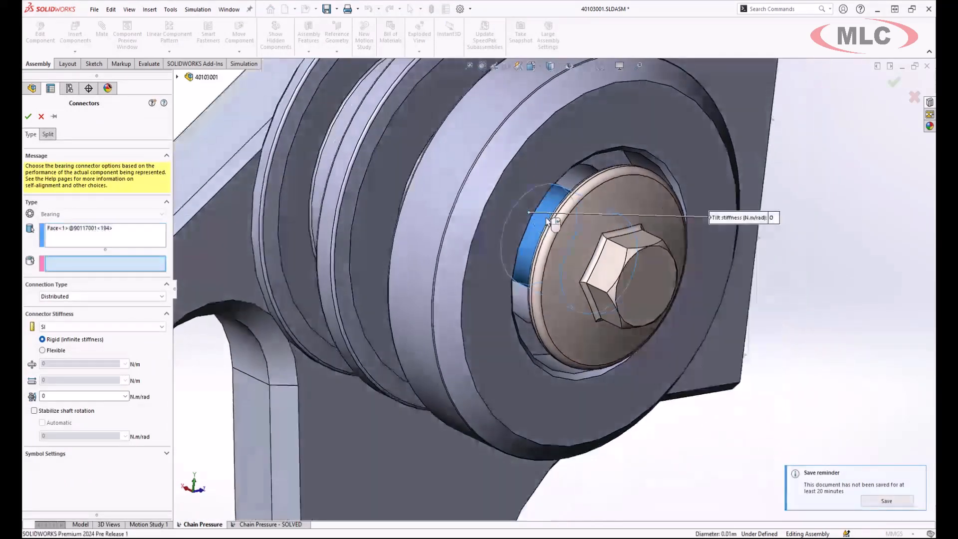
pyautogui.click(637, 162)
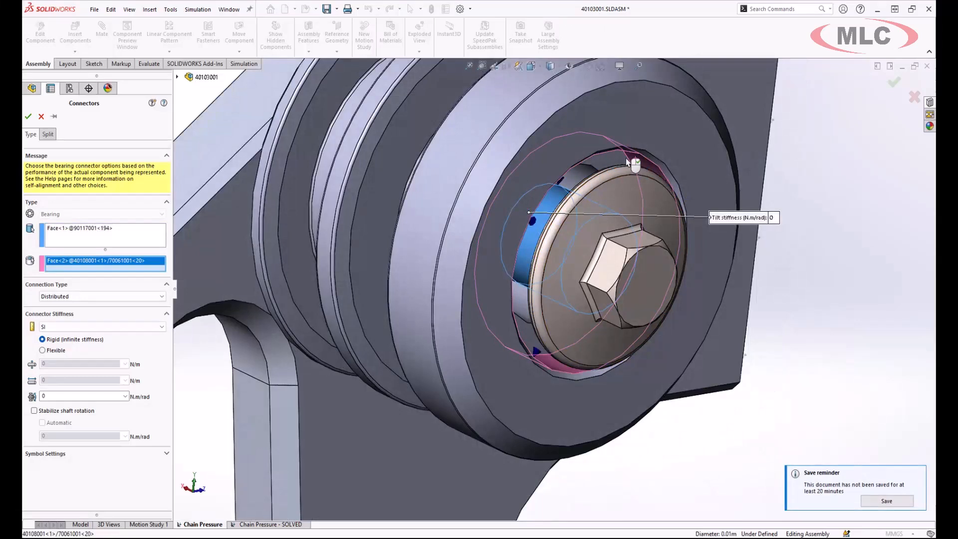
pyautogui.click(117, 300)
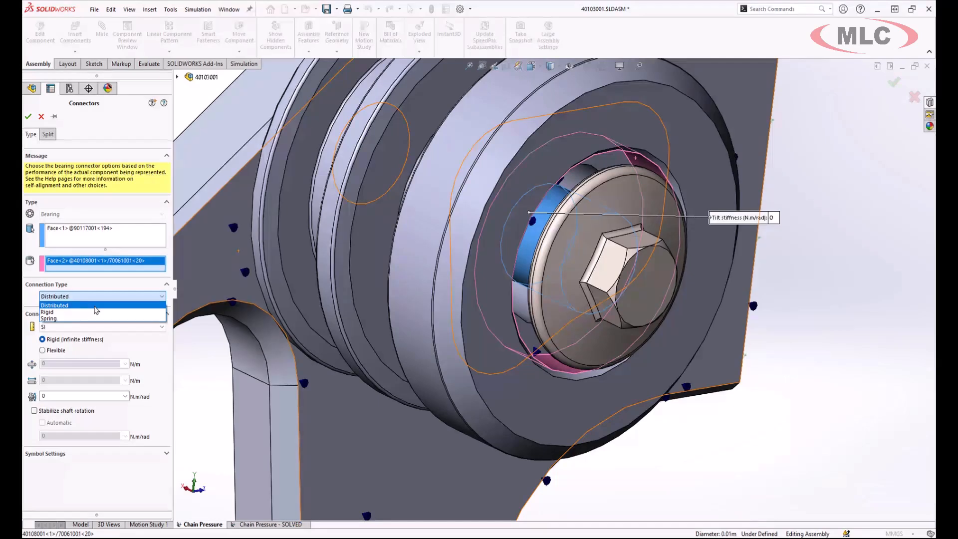
pyautogui.click(95, 307)
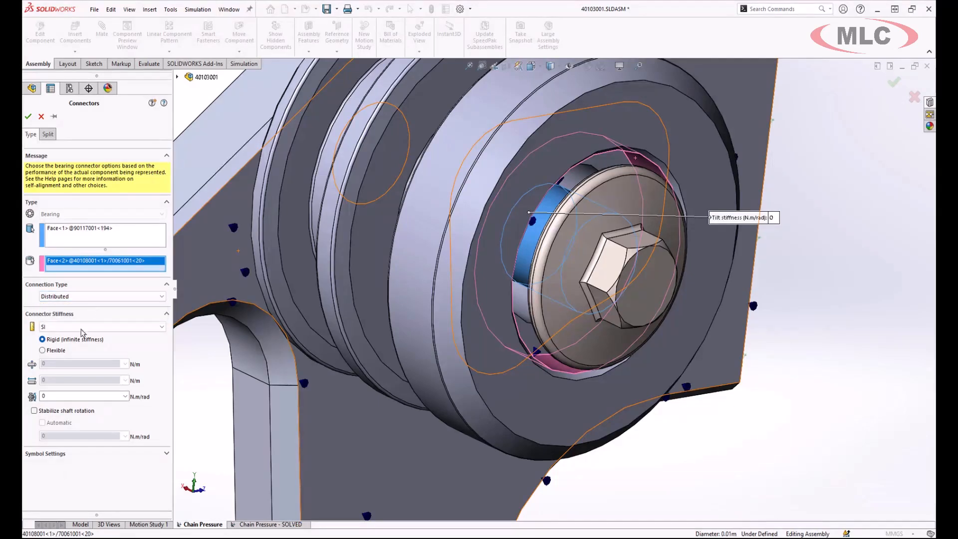
# Step: Make the bearing connector flexible with 9000000 N/m total lateral and axial stiffness and 4.3 N.m/rad tilt stiffness, and create it
pyautogui.click(46, 350)
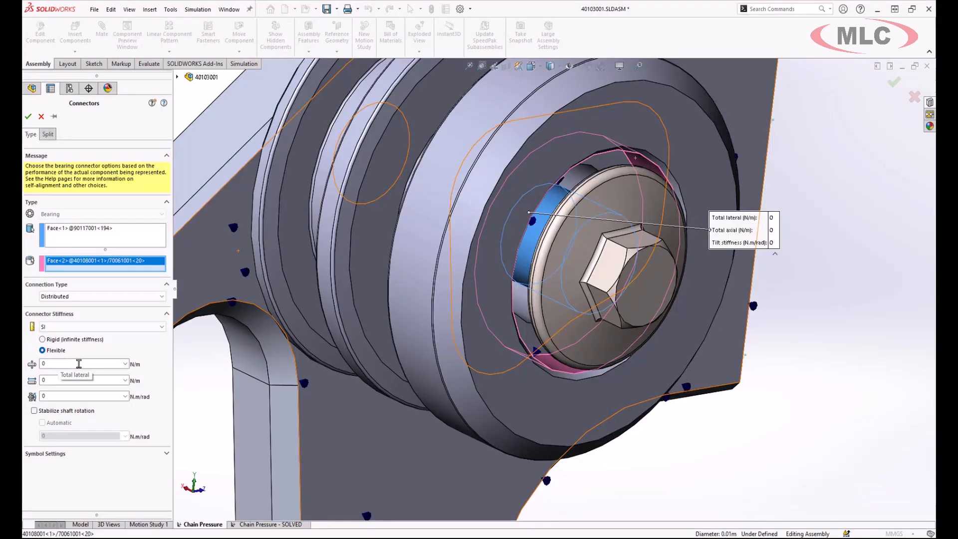
pyautogui.doubleClick(79, 364)
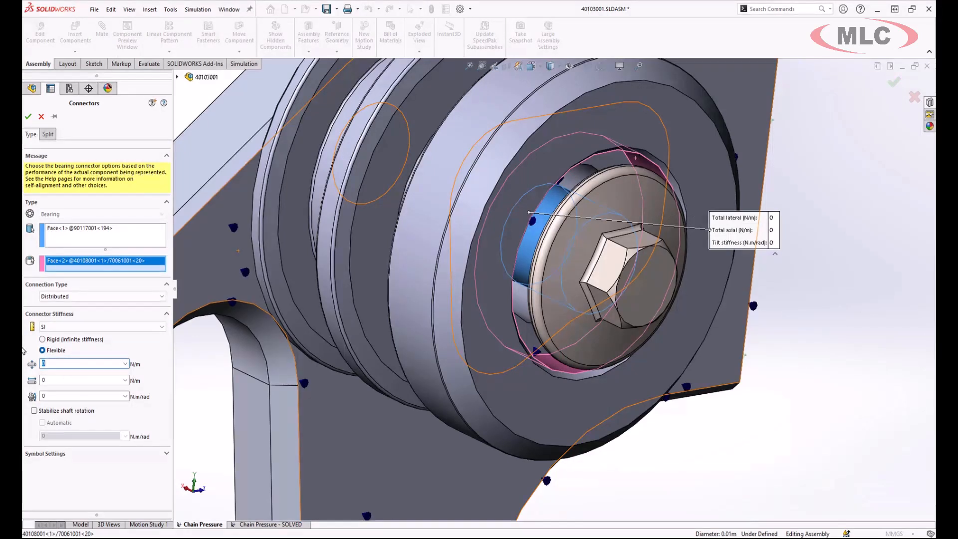
pyautogui.write('9000000')
pyautogui.doubleClick(50, 379)
pyautogui.write('9')
pyautogui.write('000')
pyautogui.click(41, 396)
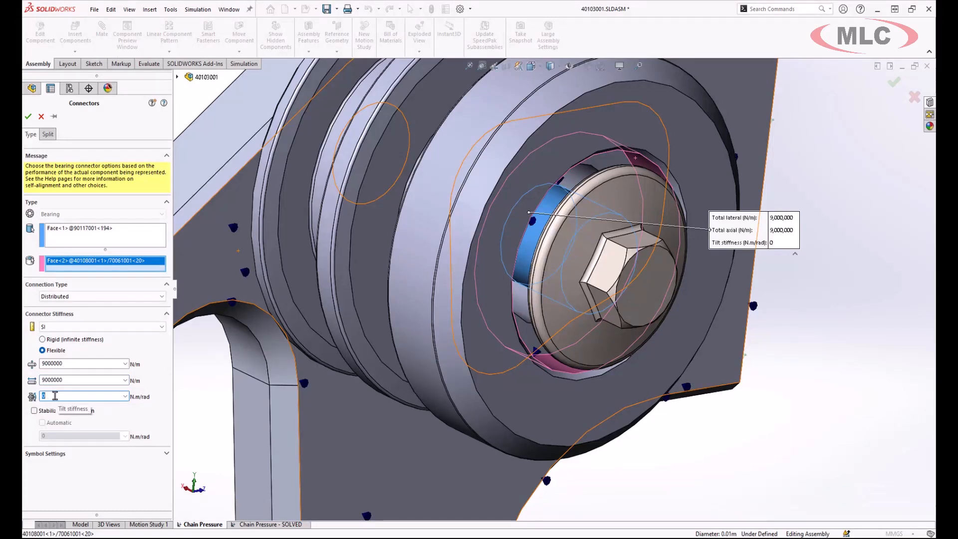
pyautogui.write('4.3')
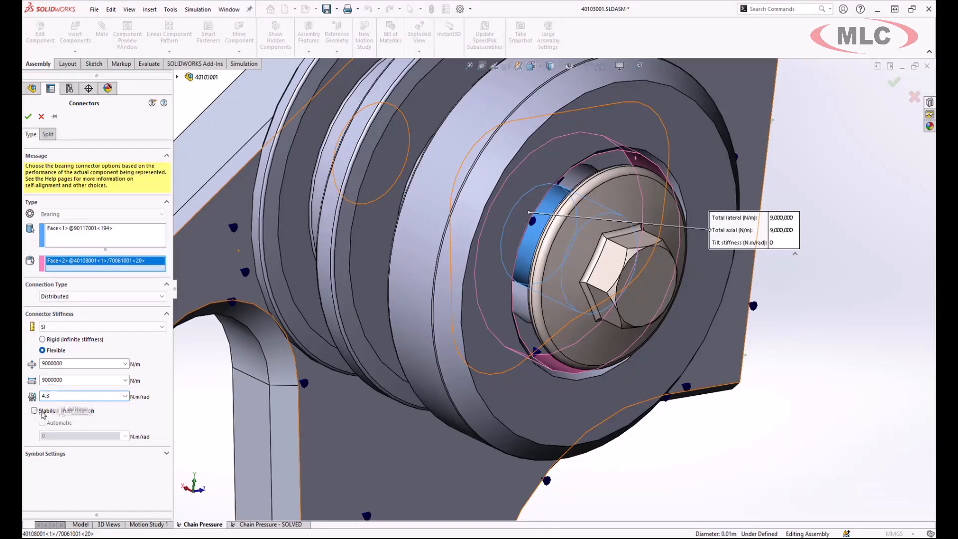
pyautogui.click(28, 117)
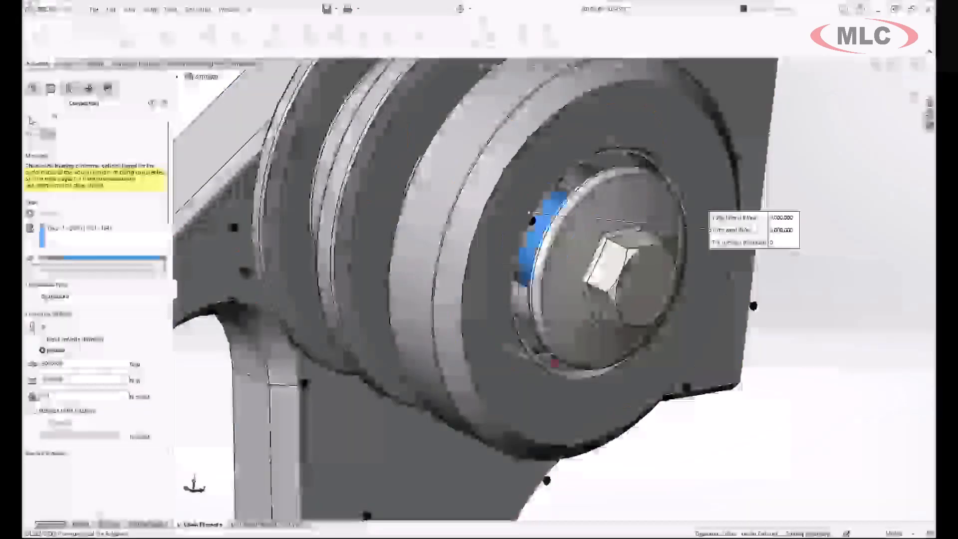
# Step: Switch to the Chain Pressure - SOLVED study and display its von Mises stress plot, examining the back of the bracket
pyautogui.scroll(6, 532, 355)
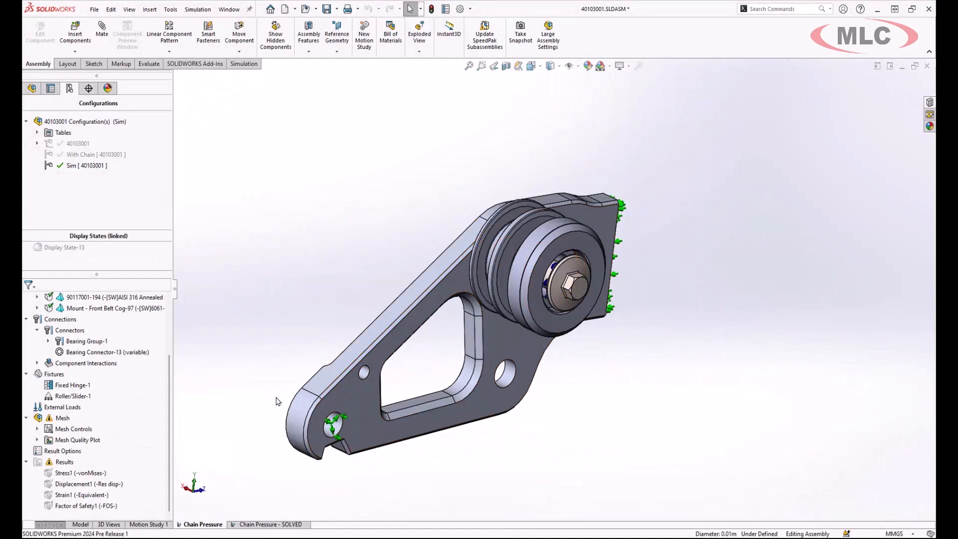
pyautogui.click(284, 524)
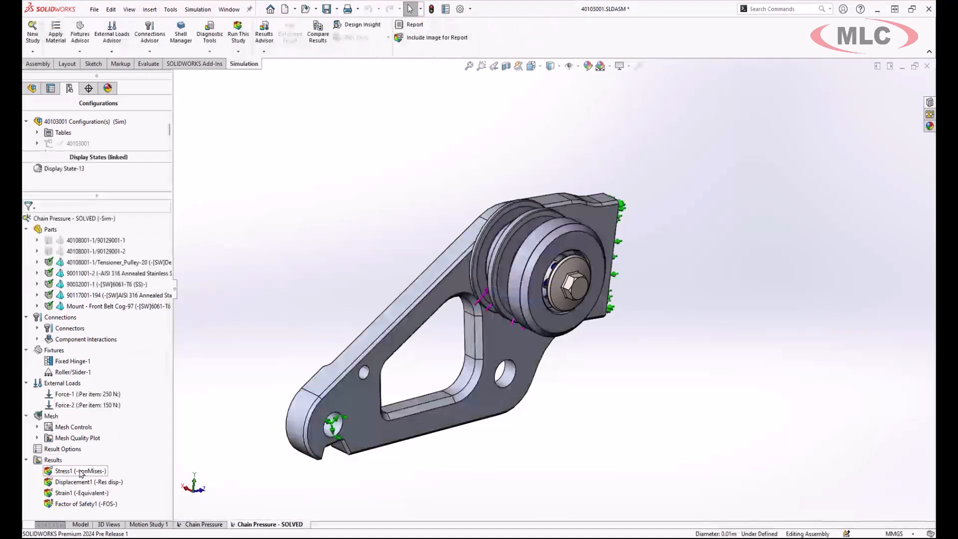
pyautogui.doubleClick(80, 471)
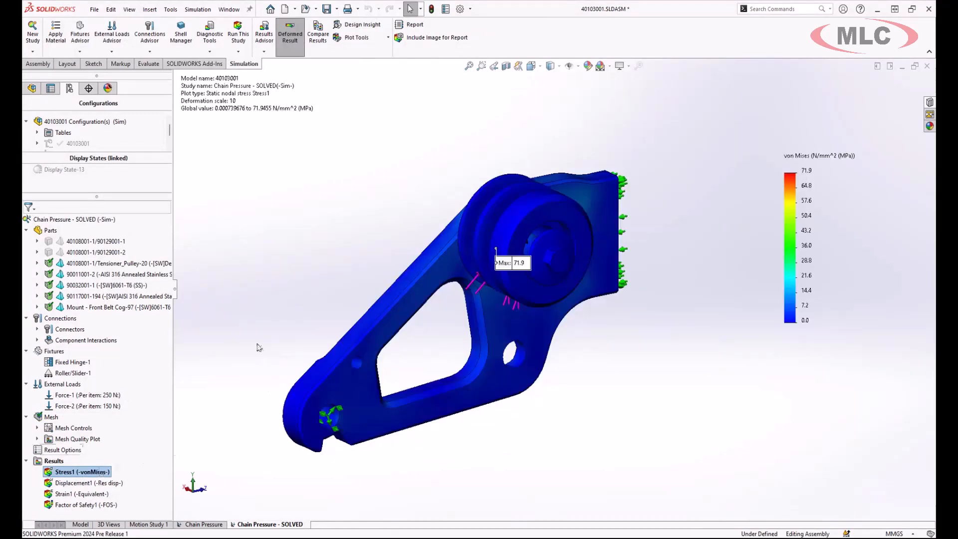
pyautogui.moveTo(258, 347); pyautogui.dragTo(366, 345, button='middle')
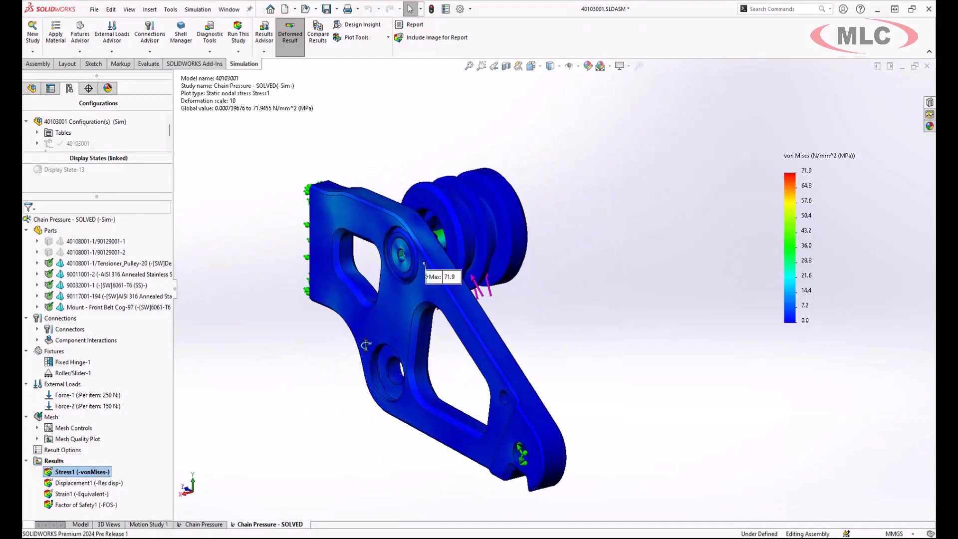
pyautogui.rightClick(99, 473)
pyautogui.click(123, 309)
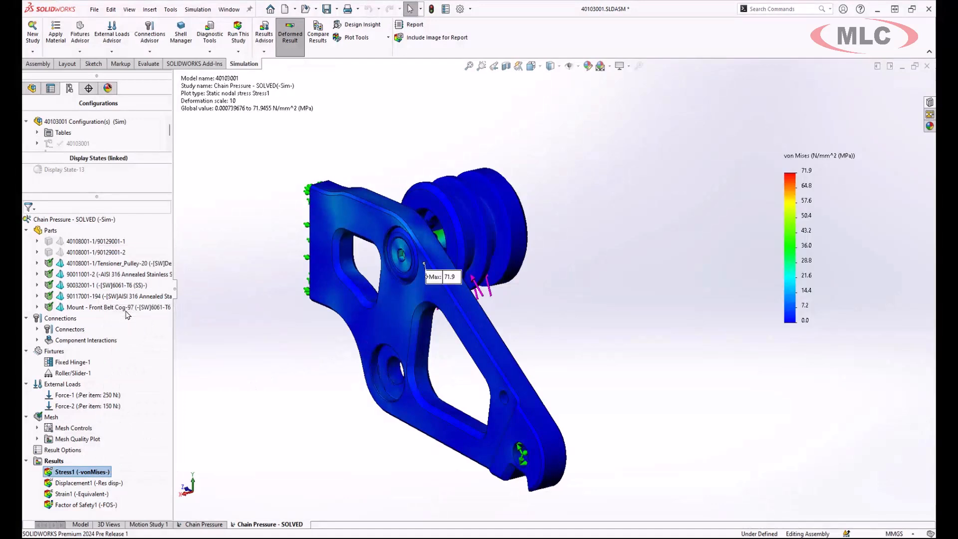